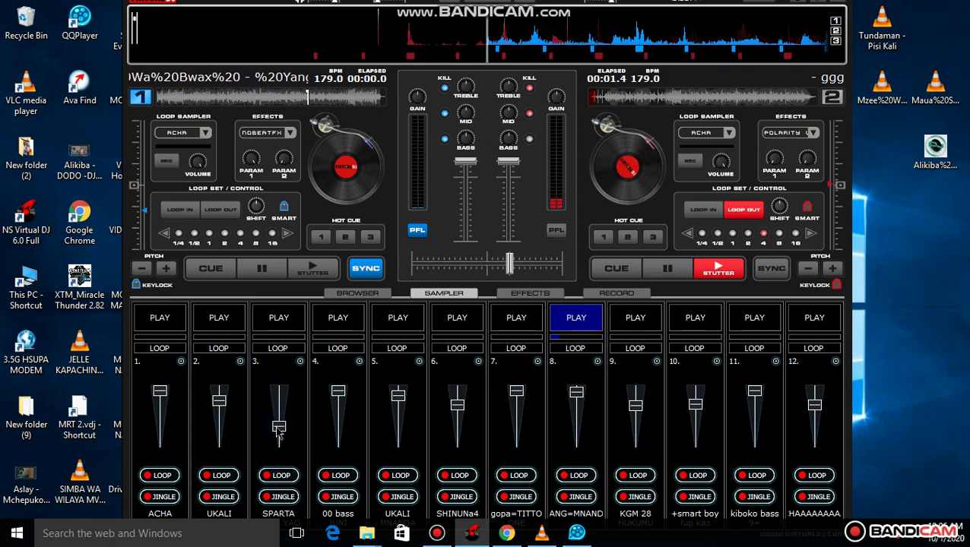
# Start the SPARTA sample in slot 3 and raise its volume to about two thirds
pyautogui.click(294, 325)
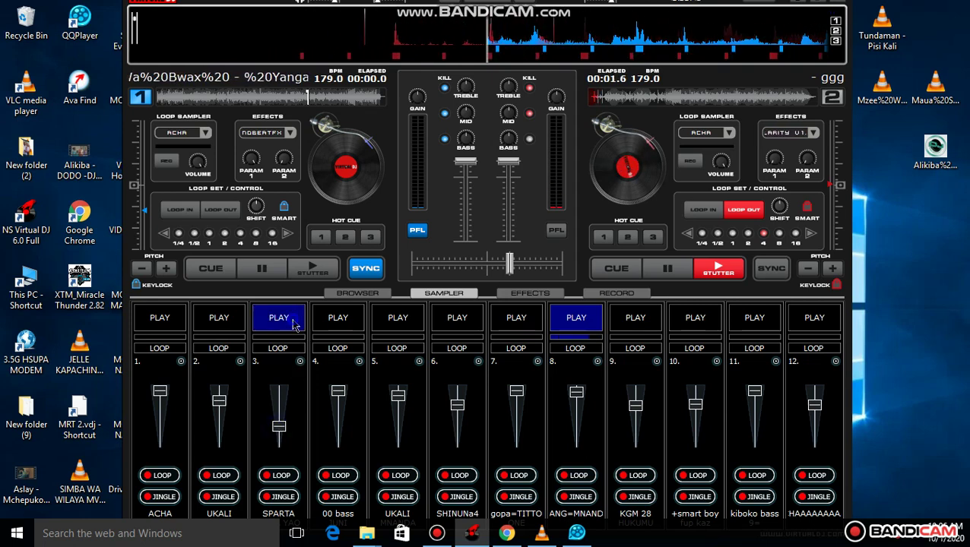
pyautogui.click(280, 409)
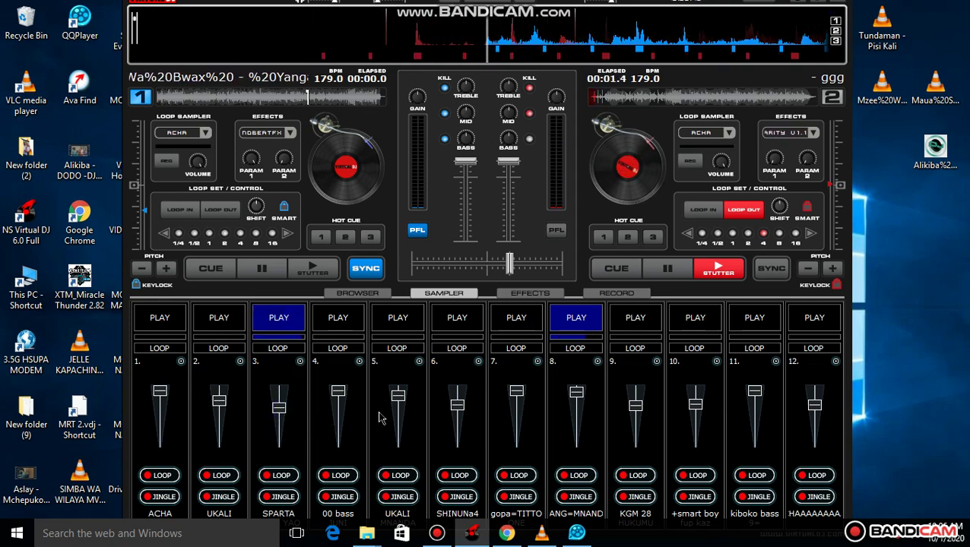
# Play the SHINUNa4 sample in slot 6, and replace it with the gopa=TITTO sample in slot 7
pyautogui.click(472, 324)
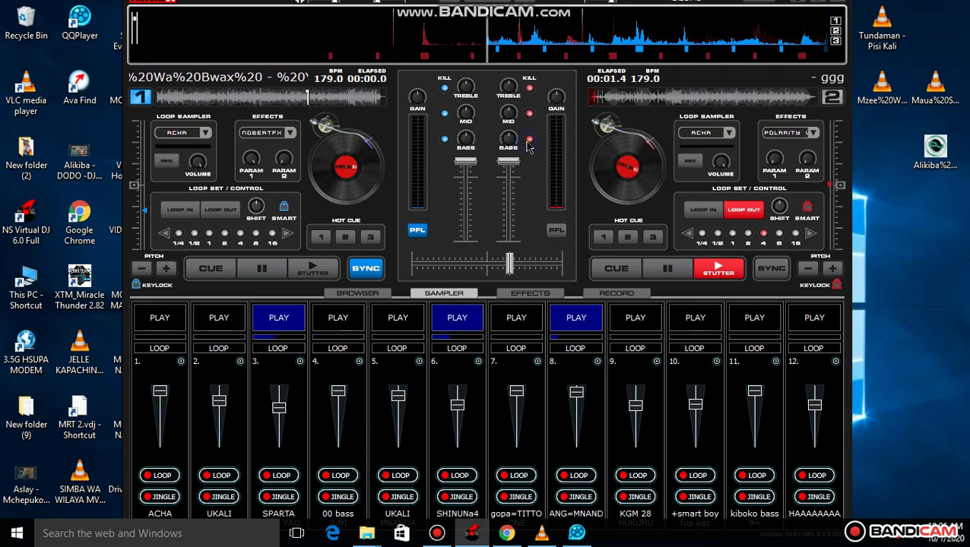
pyautogui.click(505, 327)
pyautogui.click(481, 325)
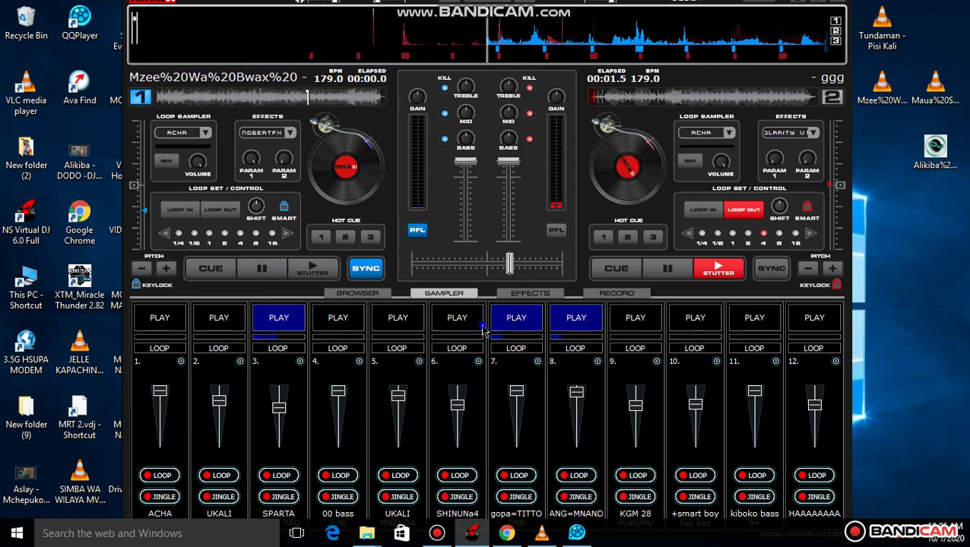
# Play the 00 bass sample in slot 4 briefly, and stop both it and the gopa=TITTO sample
pyautogui.click(344, 323)
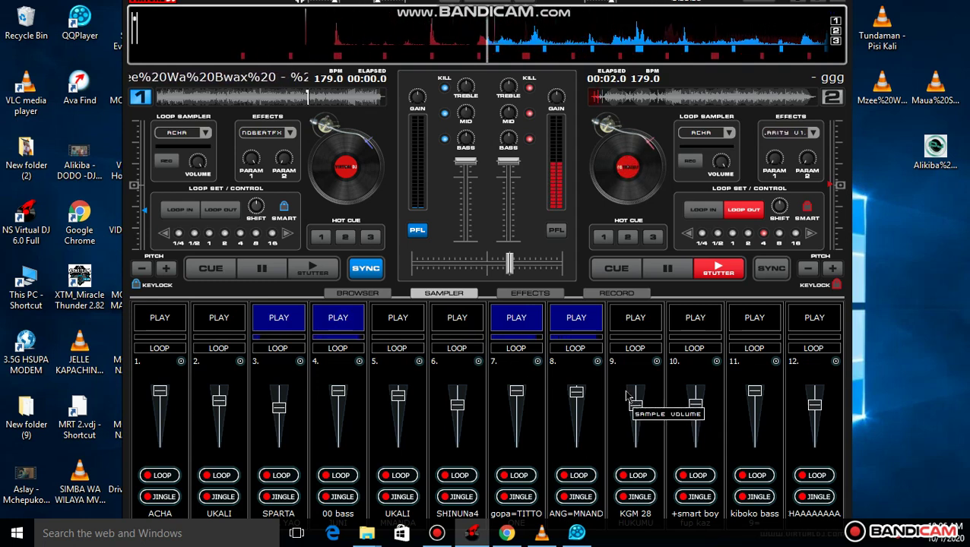
pyautogui.click(351, 327)
pyautogui.click(517, 321)
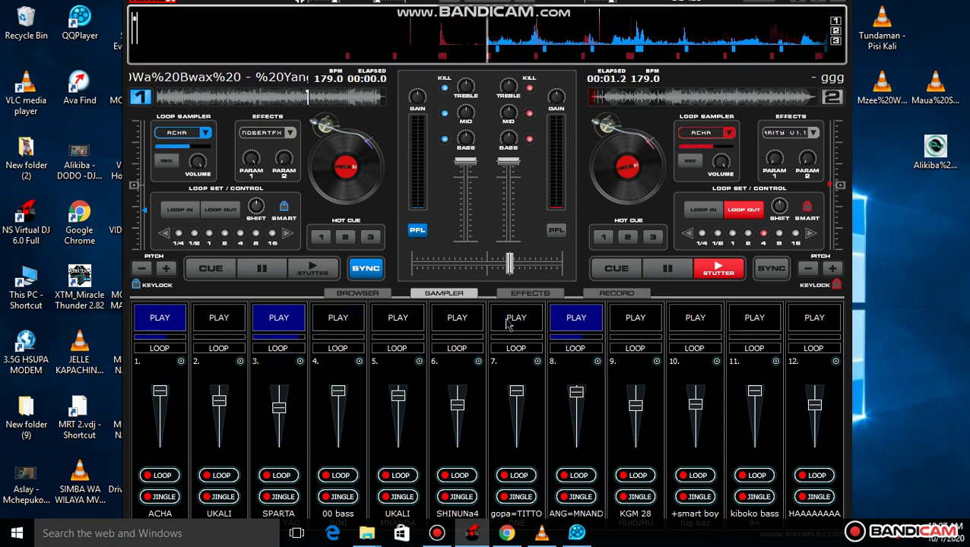
# Start the UKALI sample in slot 5, and switch from the ANG=MNAND sample to KGM 28 in slot 9
pyautogui.click(413, 318)
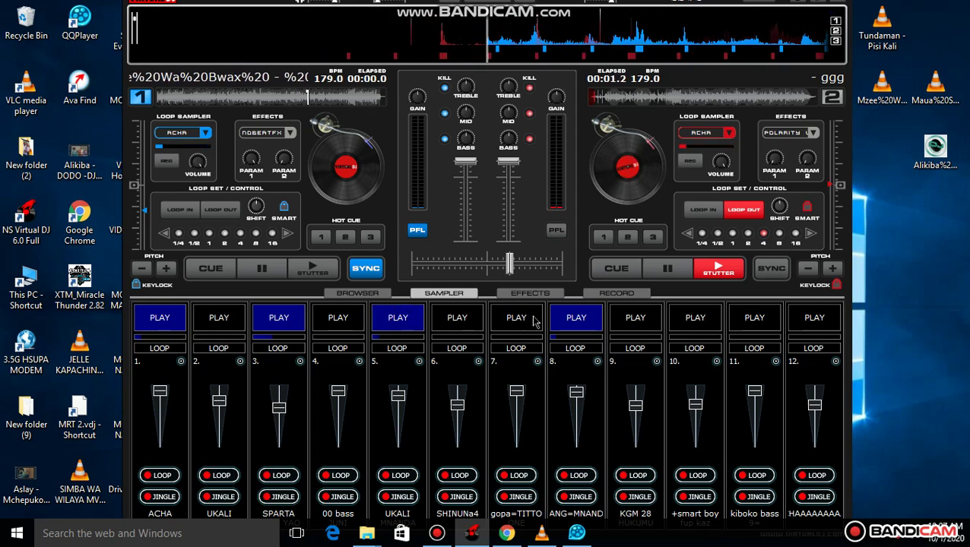
pyautogui.click(566, 319)
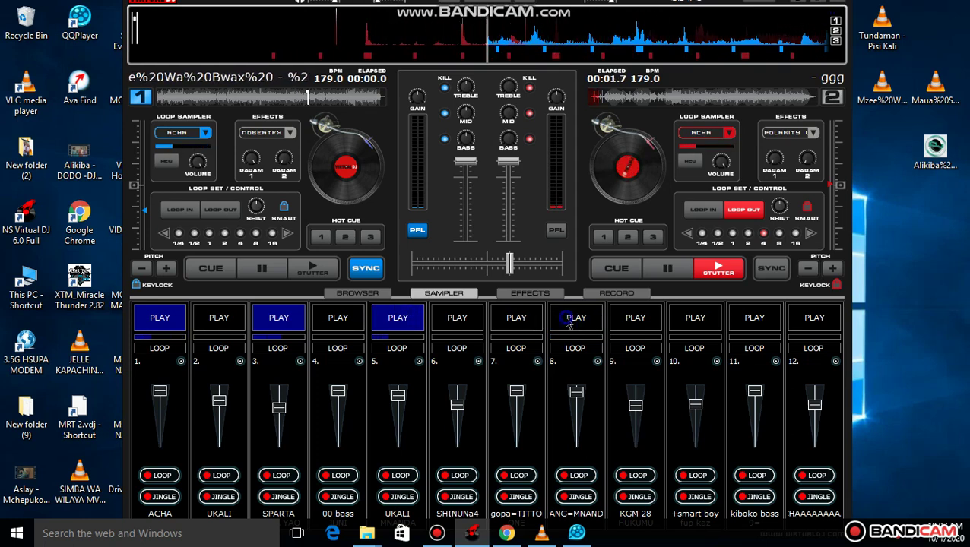
pyautogui.click(646, 325)
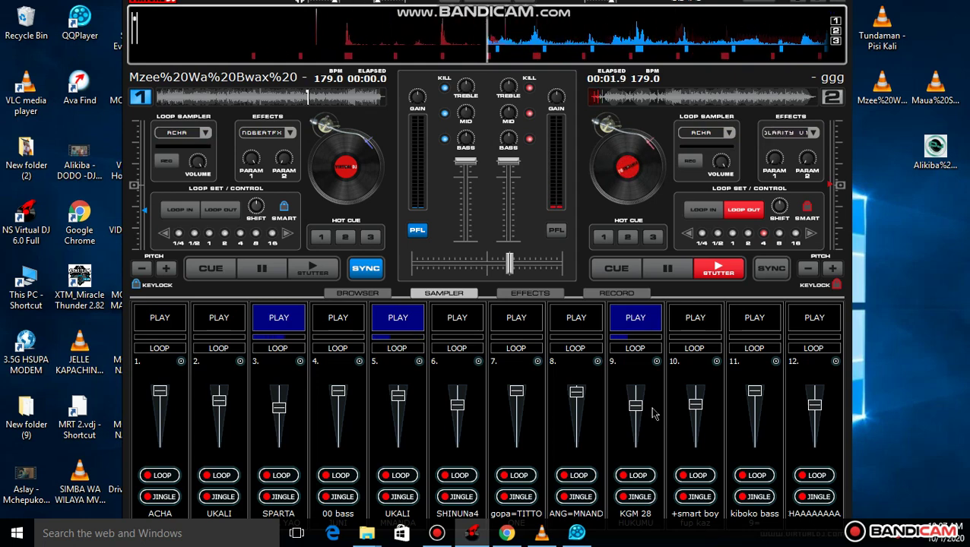
# Switch from the KGM 28 sample to the one in slot 12 and raise the slot 12 volume slightly
pyautogui.click(810, 323)
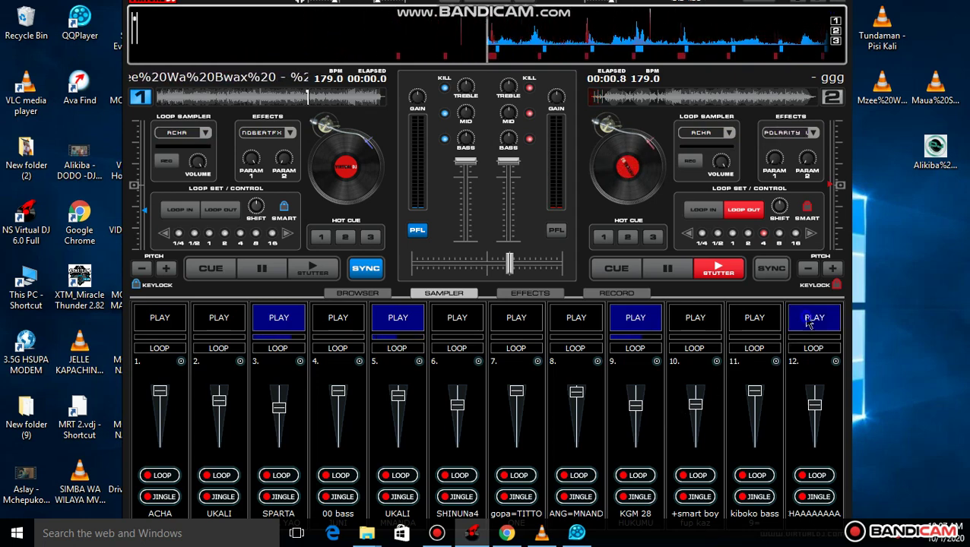
pyautogui.click(656, 326)
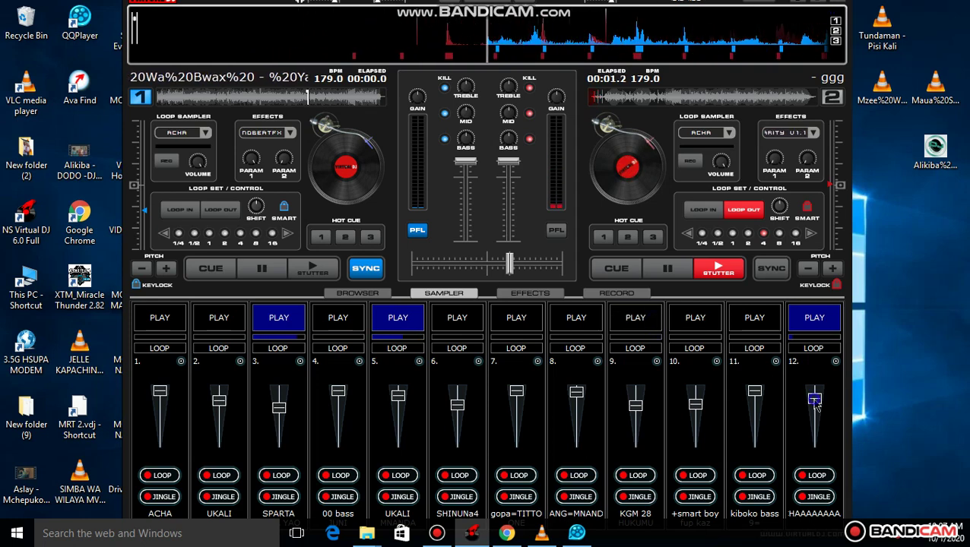
pyautogui.moveTo(814, 406); pyautogui.dragTo(817, 401)
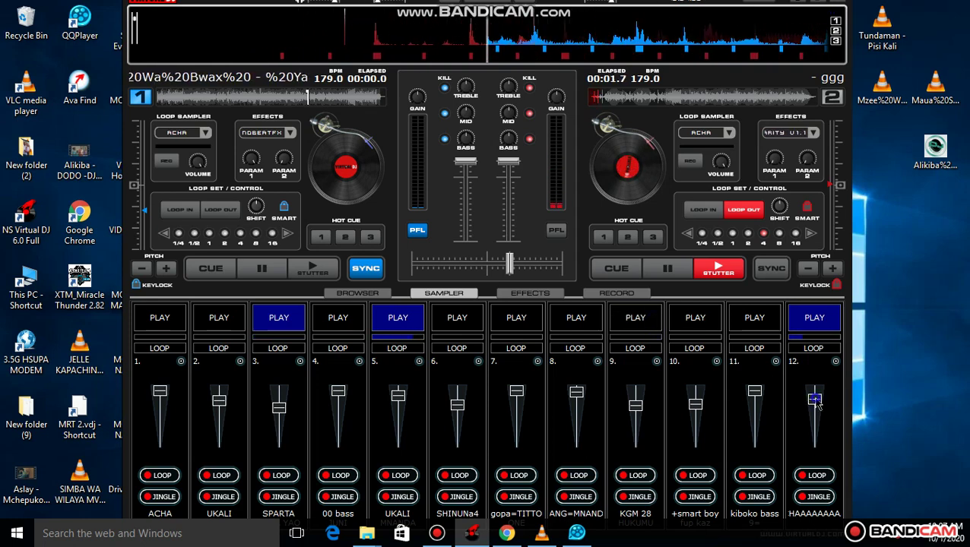
# Switch from the slot 12 sample to kiboko bass in slot 11, and replace that with +smart boy in slot 10
pyautogui.click(757, 323)
pyautogui.click(795, 324)
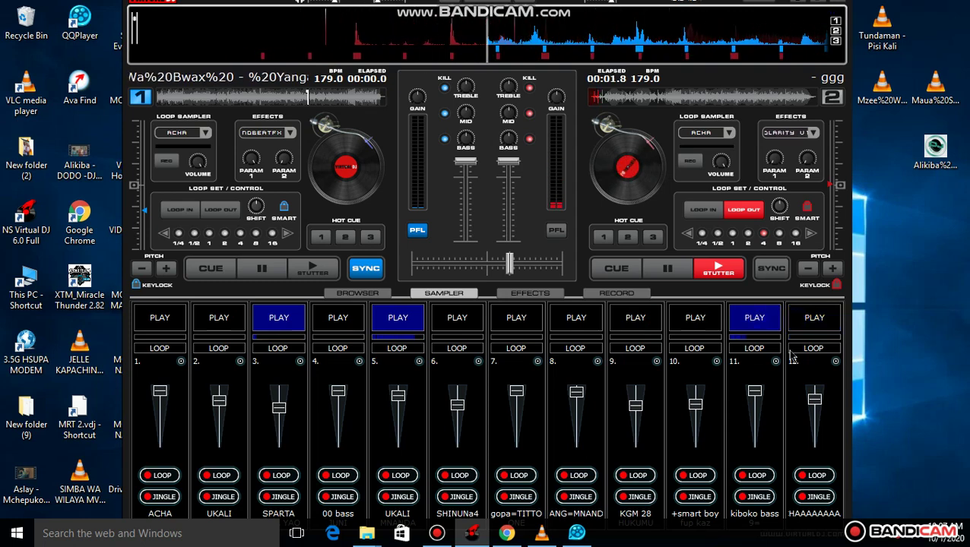
pyautogui.click(696, 323)
pyautogui.click(744, 326)
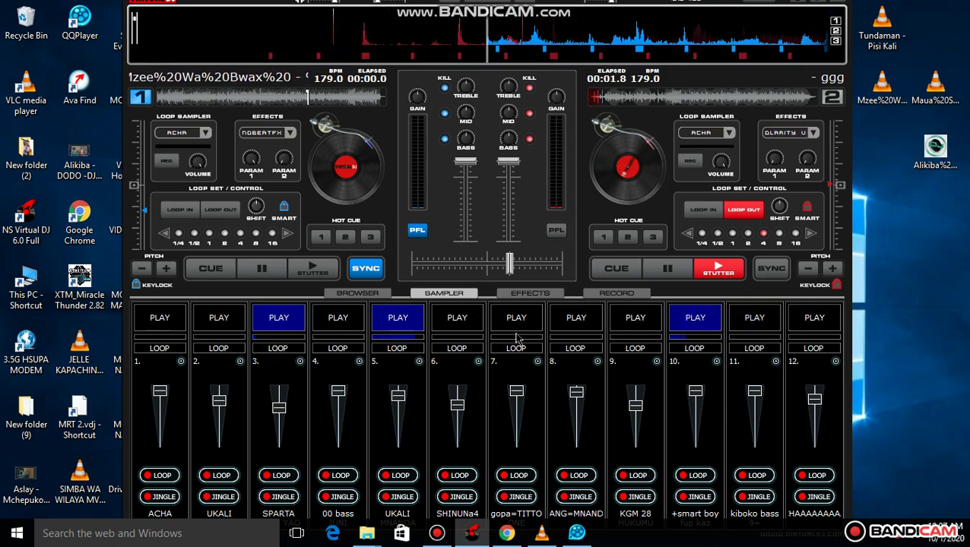
# Play SHINUNa4 in slot 6 followed by gopa=TITTO in slot 7, adding a brief play of 00 bass in slot 4
pyautogui.click(466, 323)
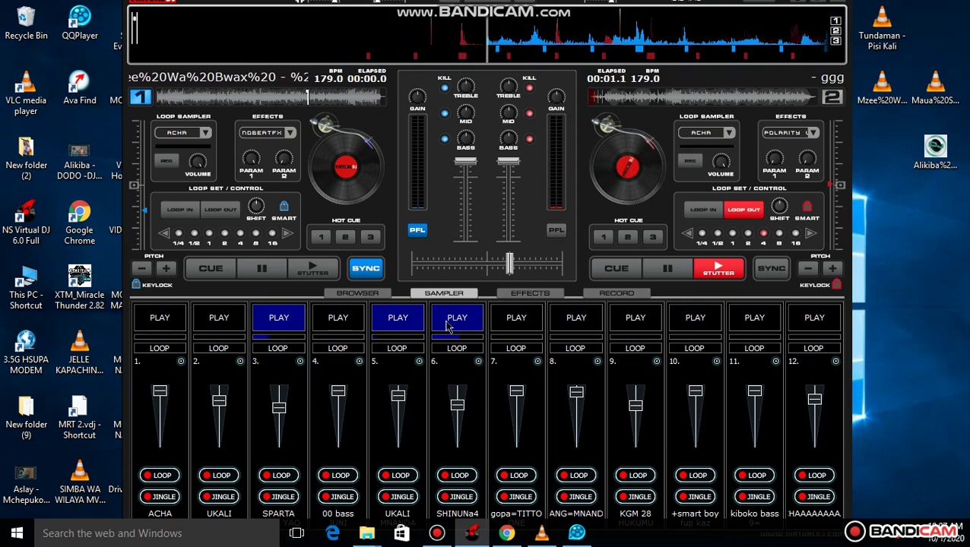
pyautogui.click(517, 319)
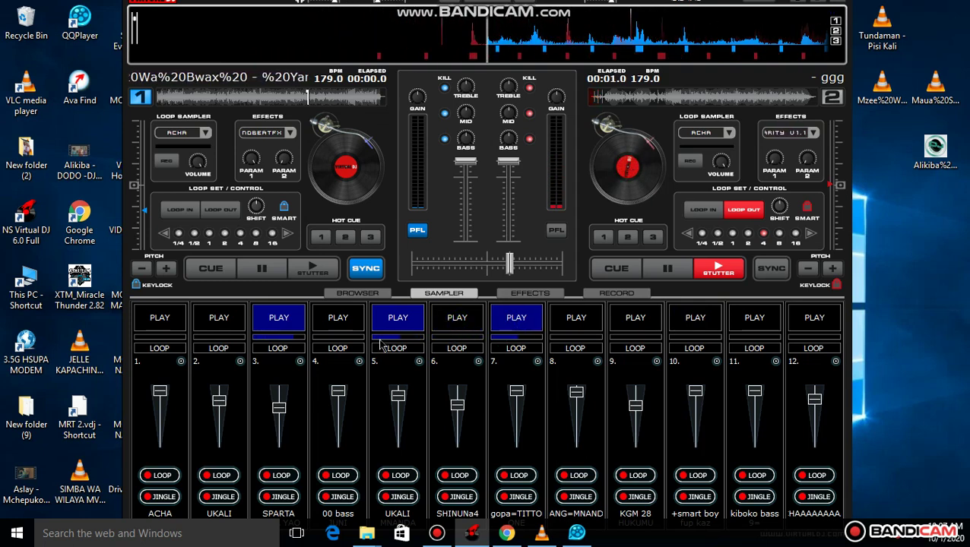
pyautogui.click(343, 328)
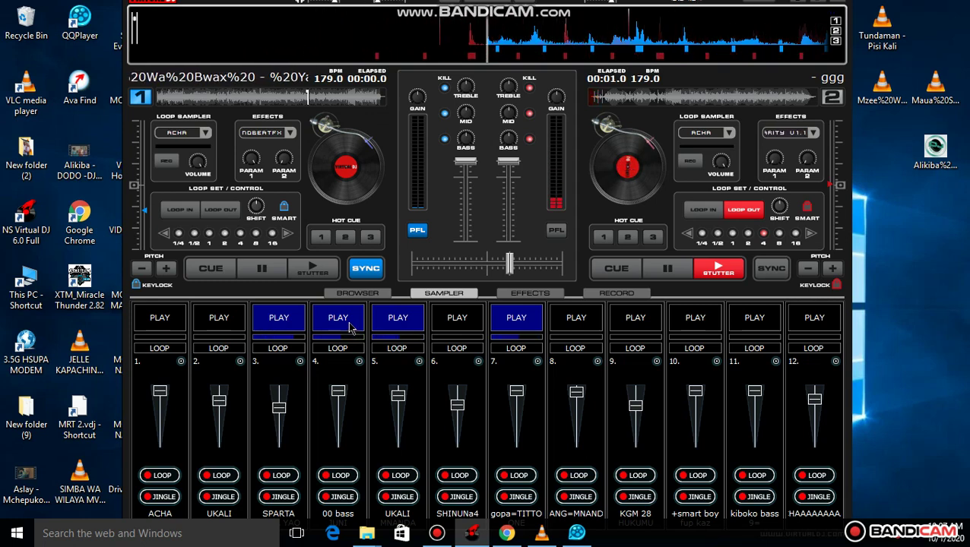
pyautogui.click(352, 325)
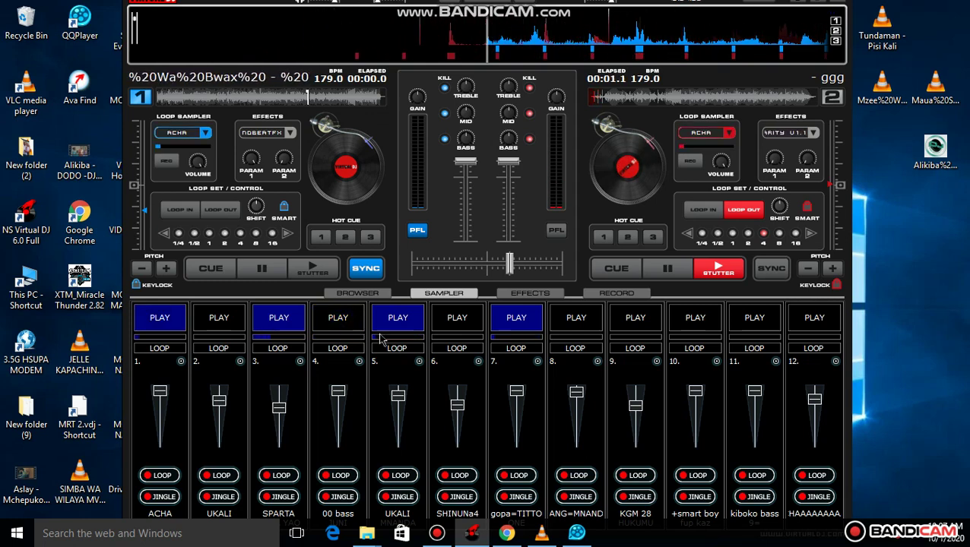
# Start the UKALI sample in slot 2 and stop the samples in slots 7 and 5
pyautogui.click(506, 324)
pyautogui.click(236, 318)
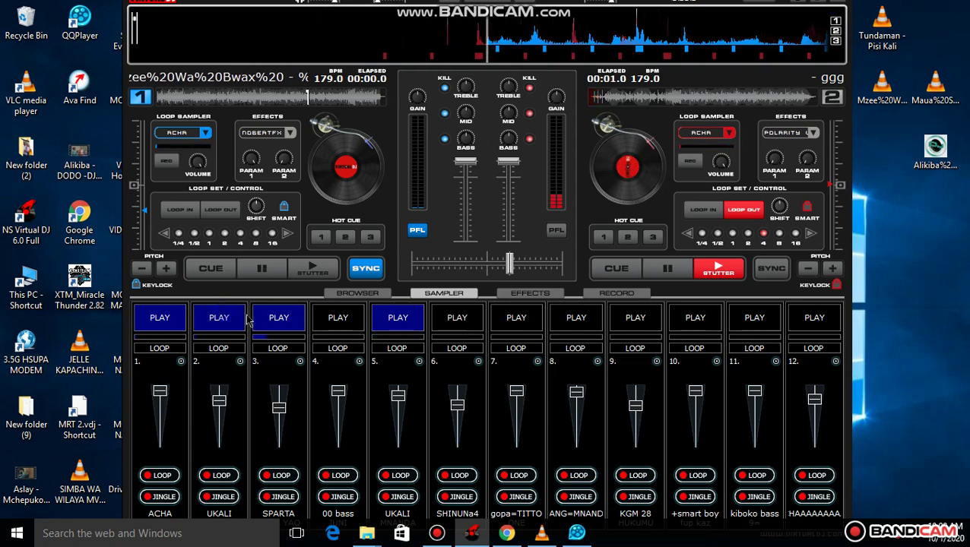
pyautogui.click(391, 319)
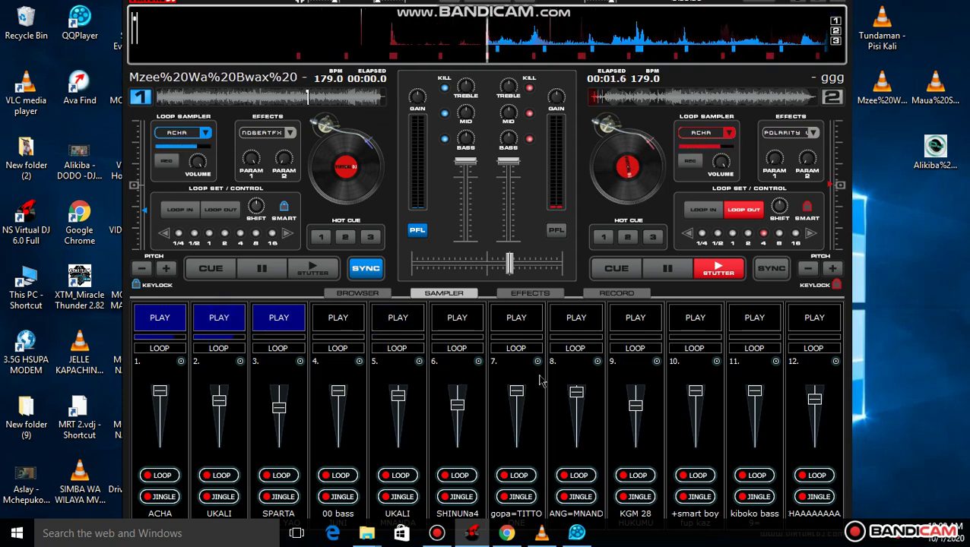
# Load the file MR TENENDE NEW MGOMA TAFUTA.vdj from the studio bass folder into sampler slot 6
pyautogui.click(479, 362)
pyautogui.click(509, 371)
pyautogui.scroll(-3, 431, 272)
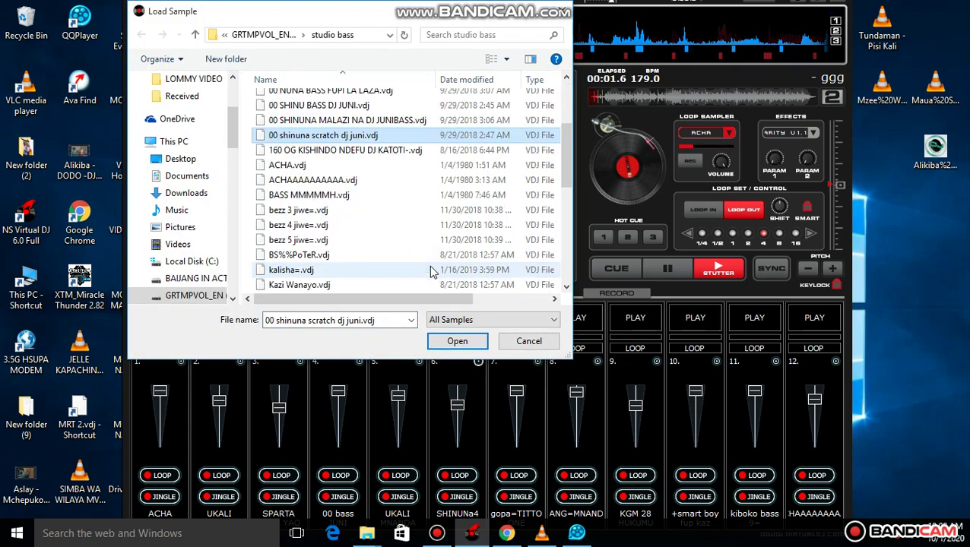
pyautogui.scroll(-5, 431, 272)
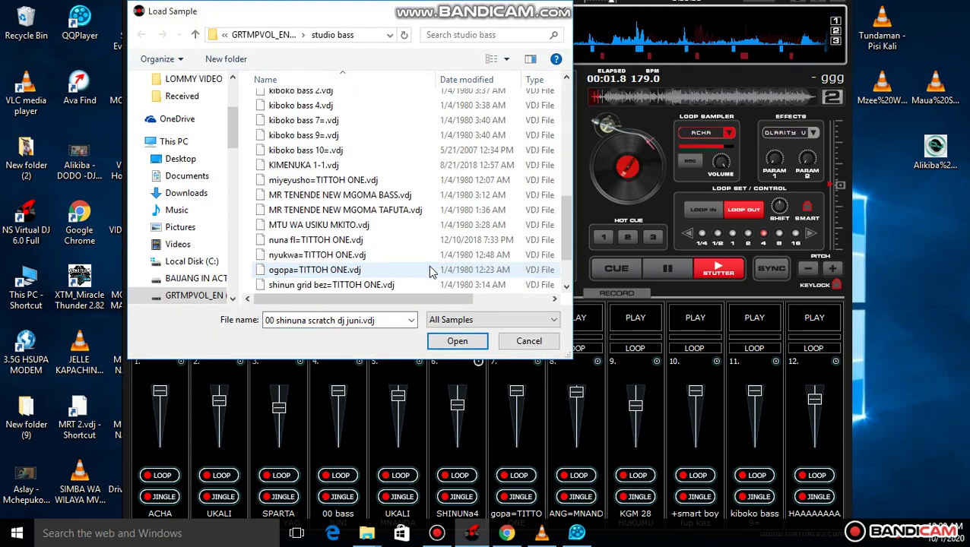
pyautogui.click(379, 211)
pyautogui.click(456, 339)
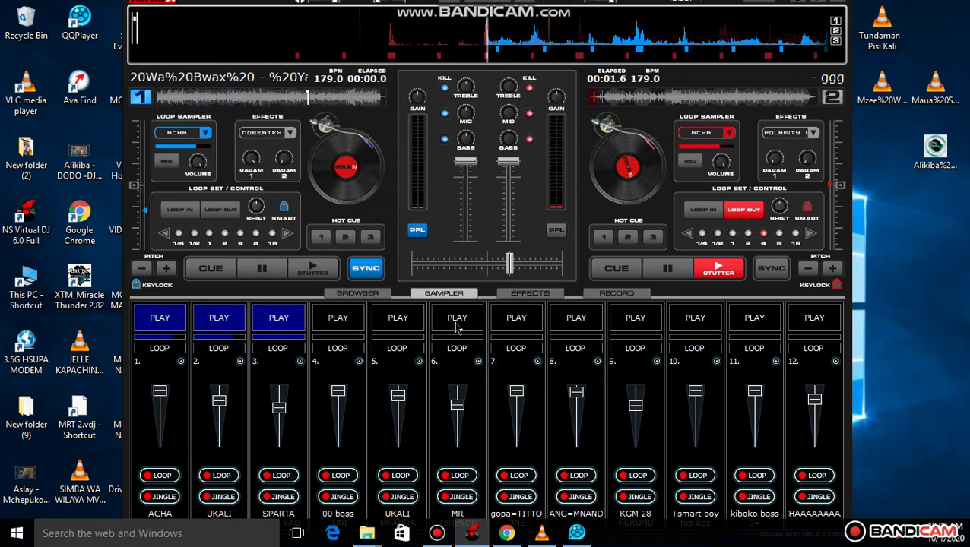
# Play the new slot 6 sample at full volume, and start KGM 28 in slot 9 with its volume lowered to about half
pyautogui.click(457, 327)
pyautogui.click(460, 394)
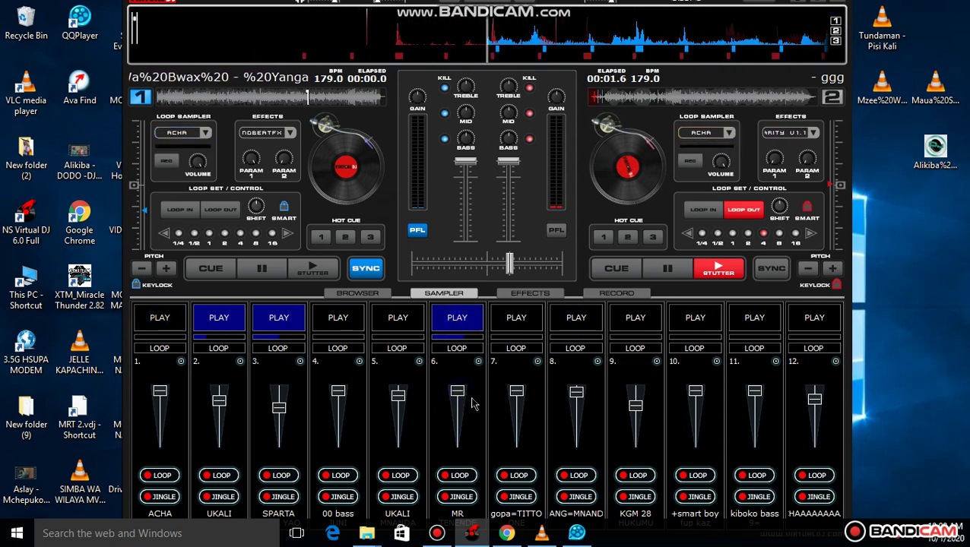
pyautogui.click(635, 321)
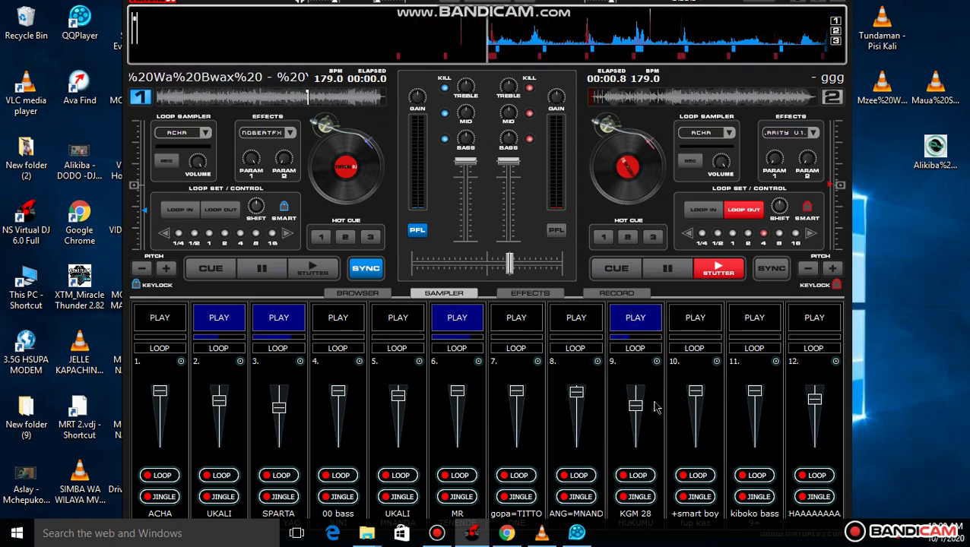
pyautogui.moveTo(636, 406); pyautogui.dragTo(636, 417)
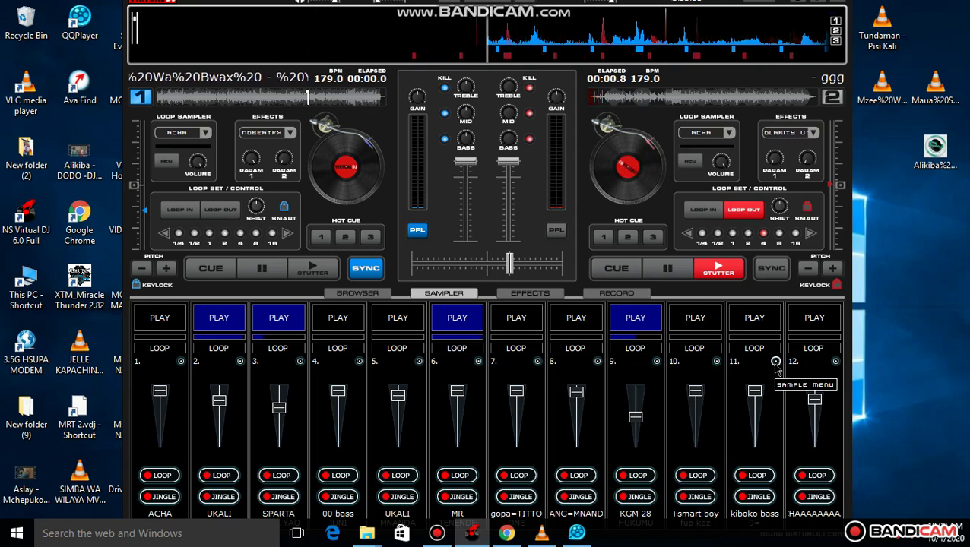
pyautogui.click(775, 361)
pyautogui.click(794, 375)
pyautogui.click(538, 341)
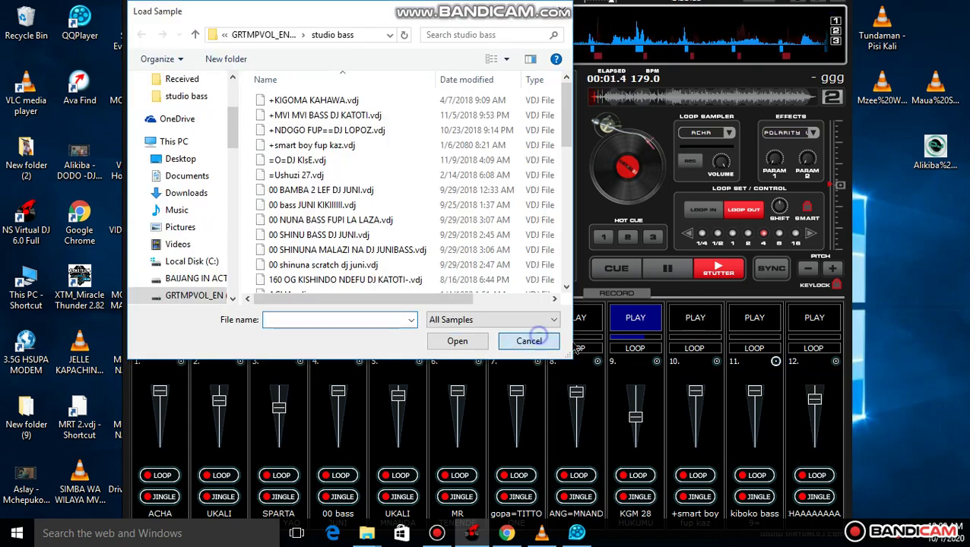
# Load the file tomy part=TITTOH ONE.vdj from the studio bass folder into sampler slot 10
pyautogui.click(715, 362)
pyautogui.click(730, 369)
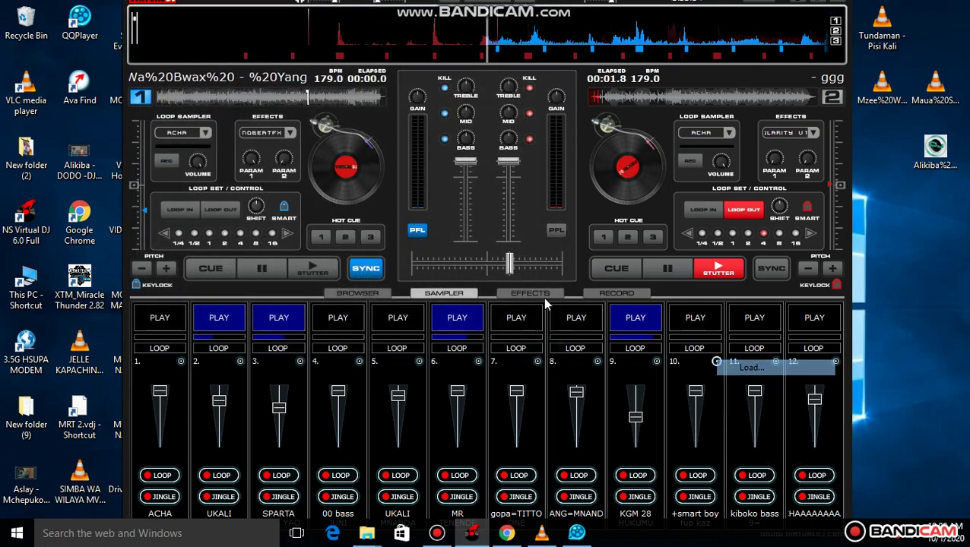
pyautogui.click(380, 254)
pyautogui.scroll(-4, 426, 260)
pyautogui.scroll(-6, 425, 260)
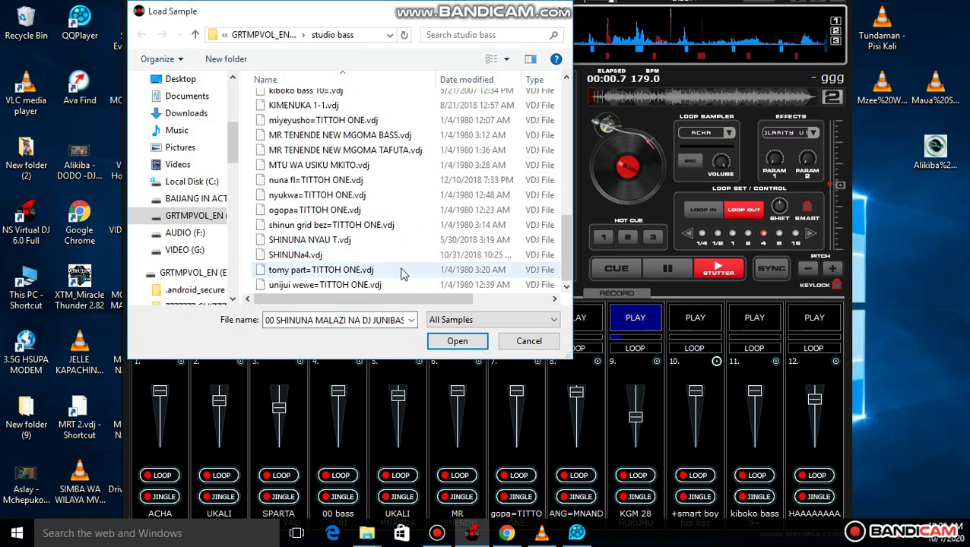
pyautogui.doubleClick(401, 270)
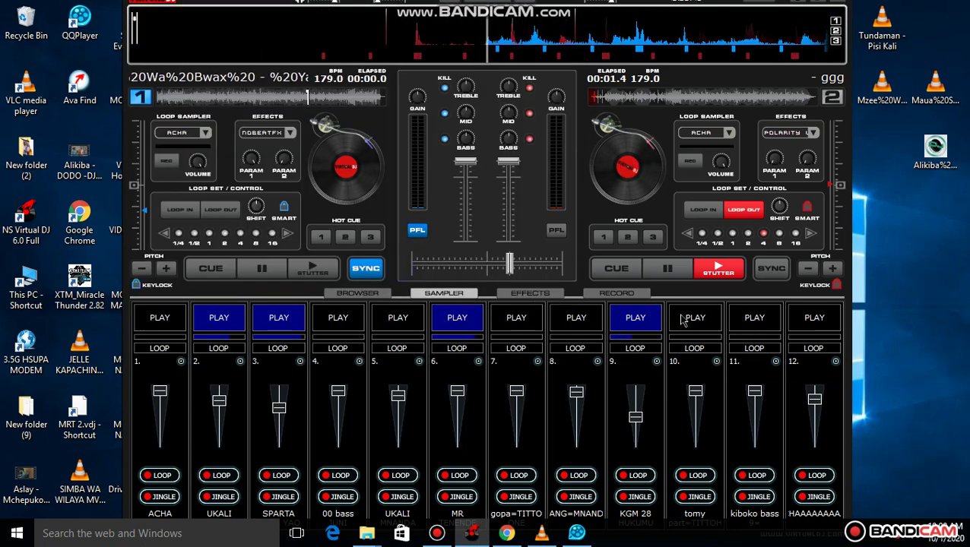
# Play the tomy sample in slot 10 and stop the slot 6 sample, ending with the tomy sample stopped too
pyautogui.click(681, 321)
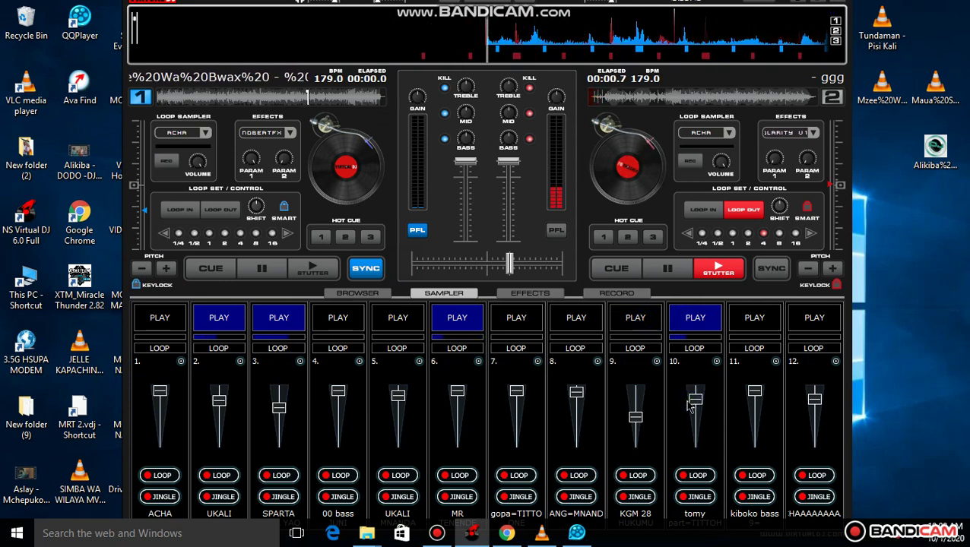
pyautogui.click(458, 321)
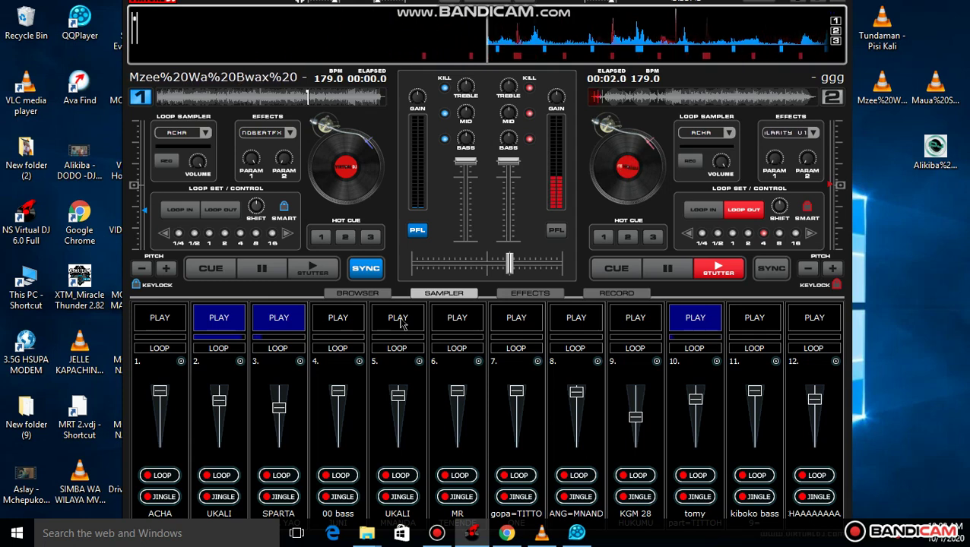
pyautogui.click(691, 323)
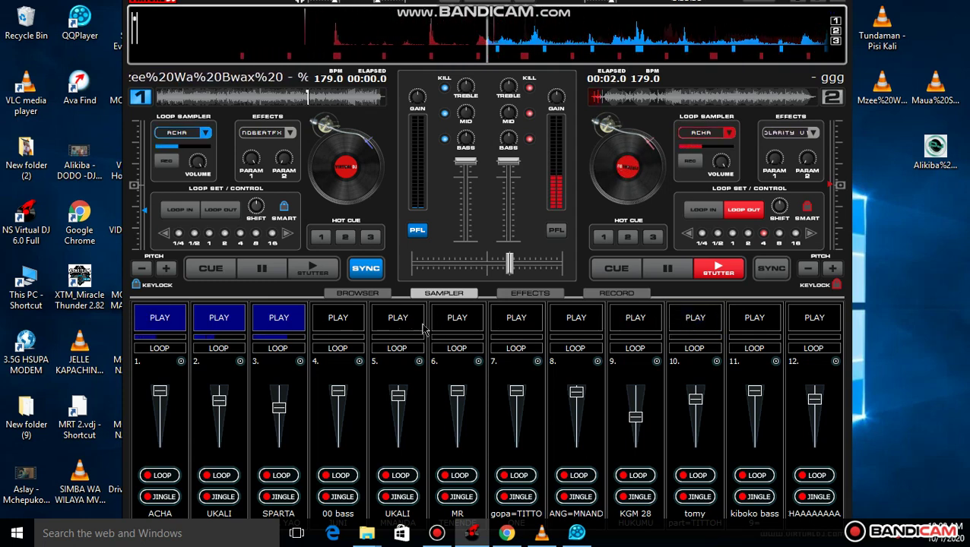
# Start the UKALI sample in slot 5 and add the gopa=TITTO sample in slot 7
pyautogui.click(400, 323)
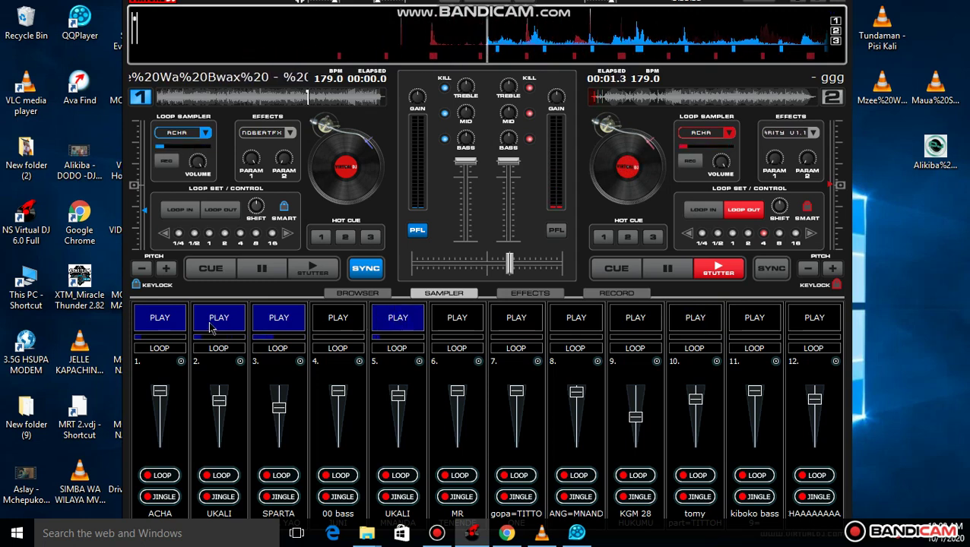
pyautogui.click(517, 319)
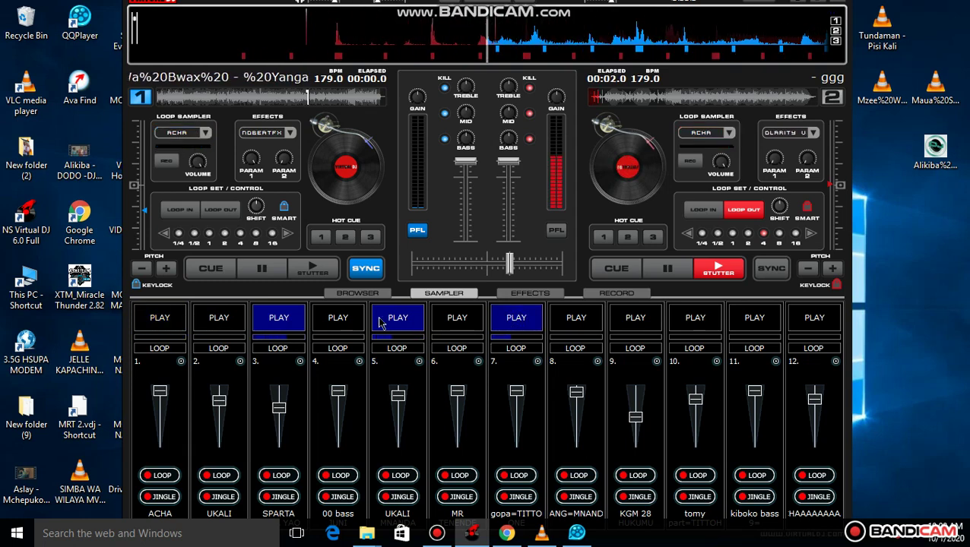
# Play 00 bass in slot 4 and HAAAAAAAA in slot 12, ending with 00 bass and the slot 7 gopa=TITTO sample stopped
pyautogui.click(336, 325)
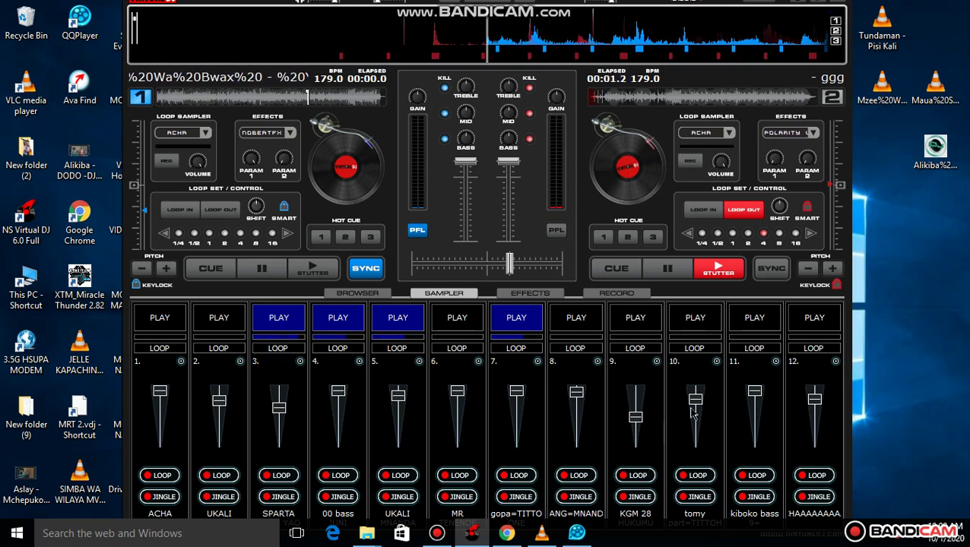
pyautogui.click(812, 323)
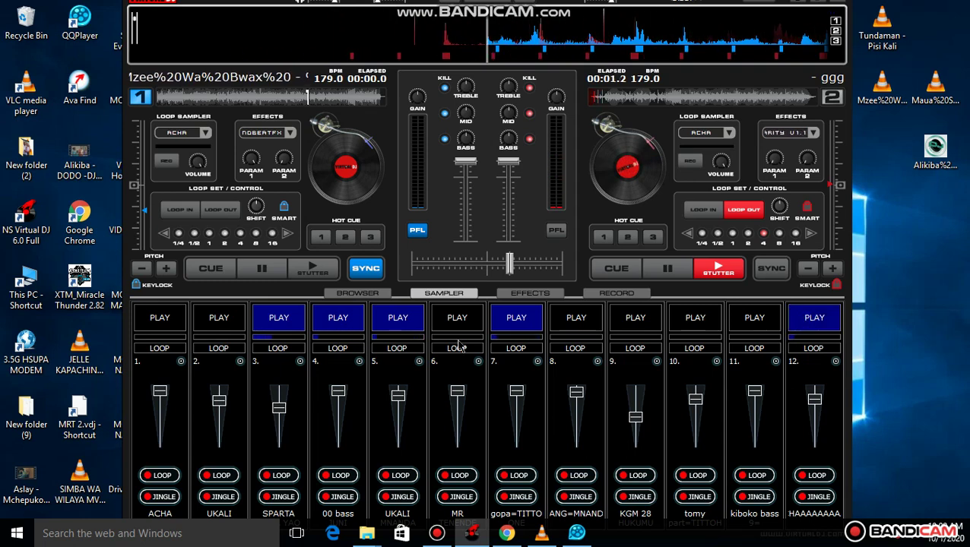
pyautogui.click(340, 321)
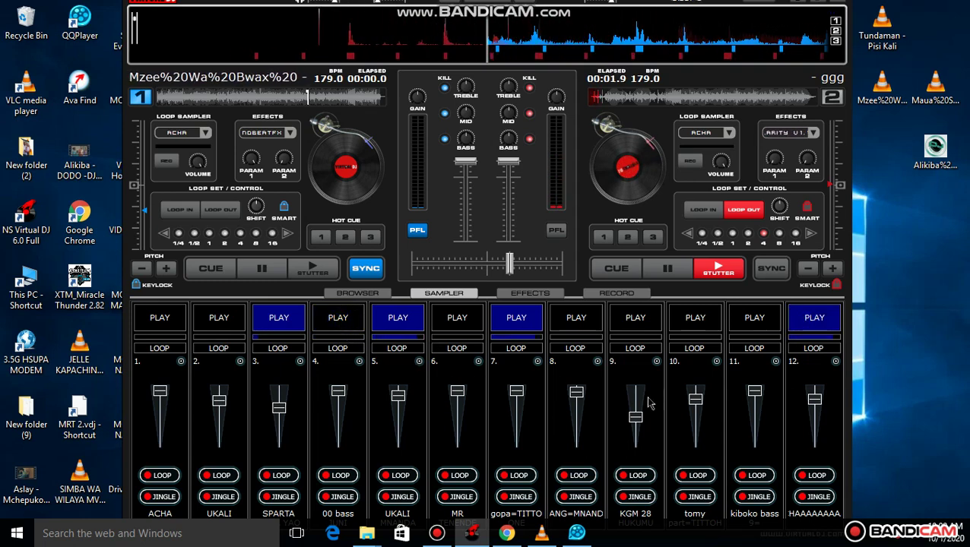
pyautogui.click(518, 325)
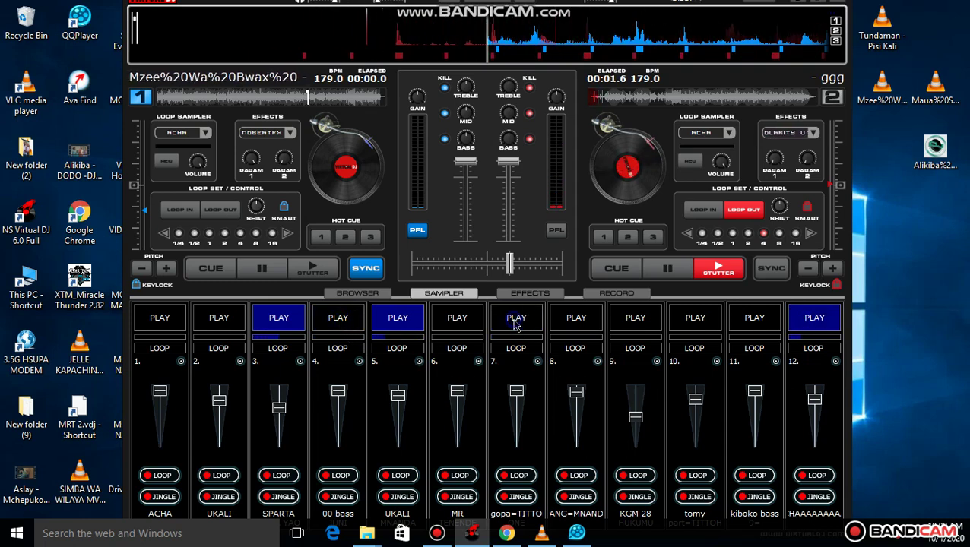
# Load the file =Ushuzi 27.vdj from the studio bass folder into sampler slot 10
pyautogui.click(716, 361)
pyautogui.click(734, 373)
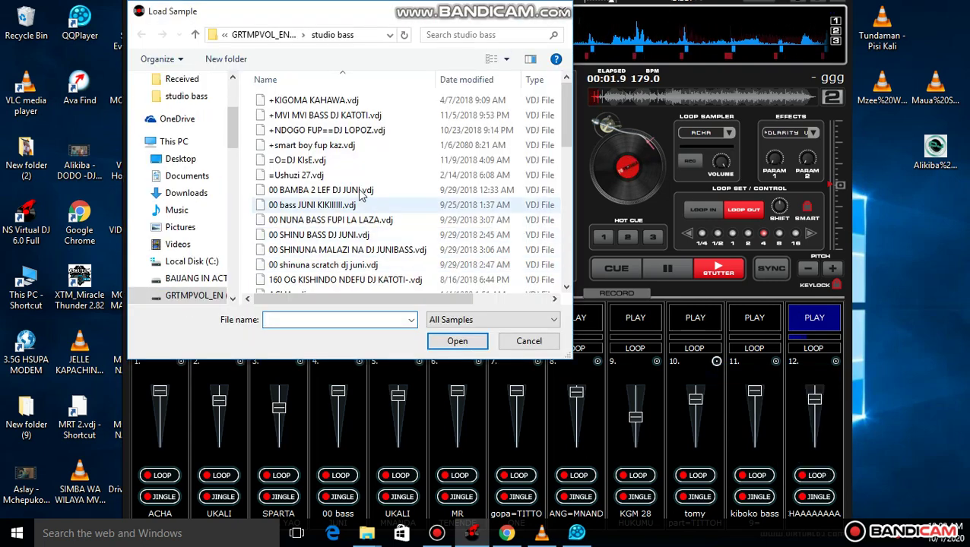
pyautogui.click(352, 190)
pyautogui.doubleClick(347, 177)
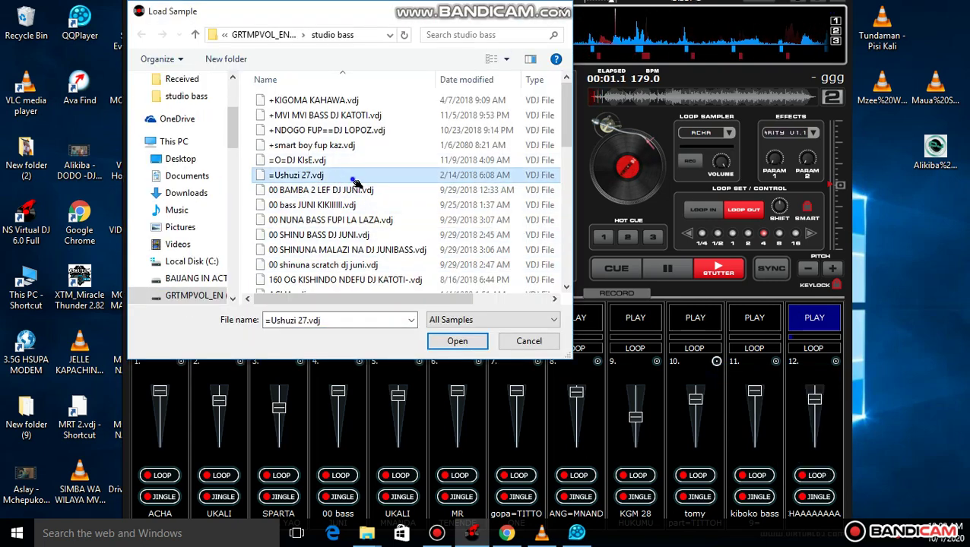
# Play the =Ushuzi 27 sample in place of the slot 12 sample, and replace it with KGM 28 in slot 9
pyautogui.click(706, 325)
pyautogui.click(800, 327)
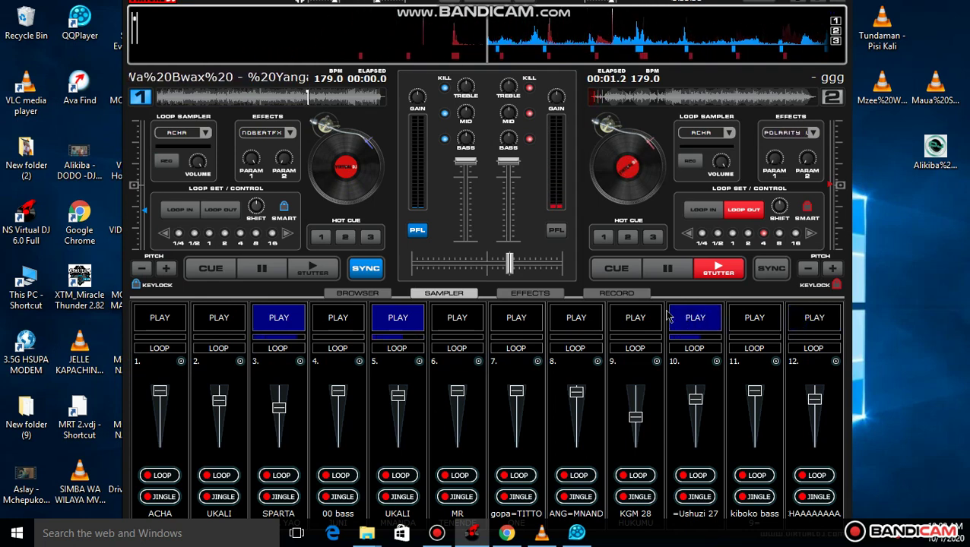
pyautogui.click(640, 316)
pyautogui.click(688, 326)
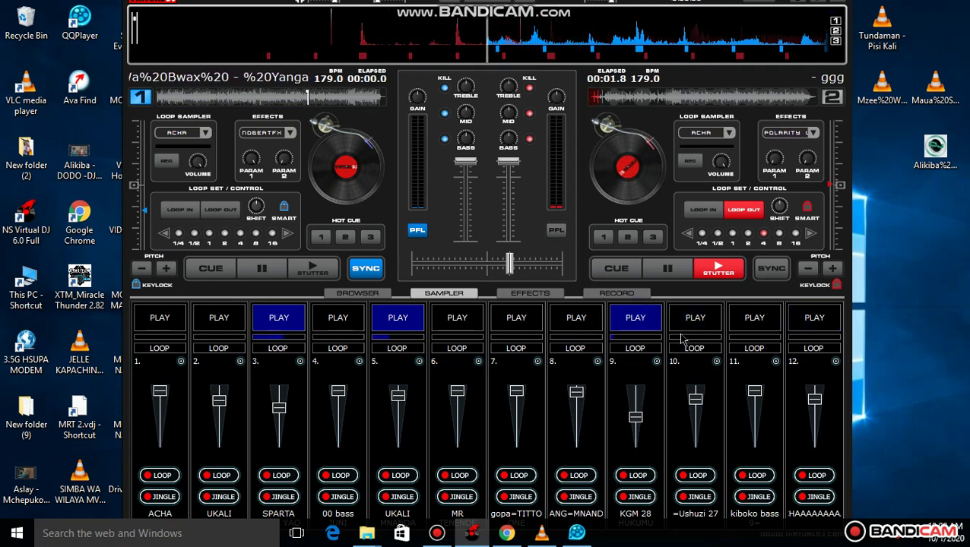
# Swap KGM 28 and the slot 5 UKALI sample for ACHA in slot 1 and ANG=MNAND in slot 8
pyautogui.click(635, 319)
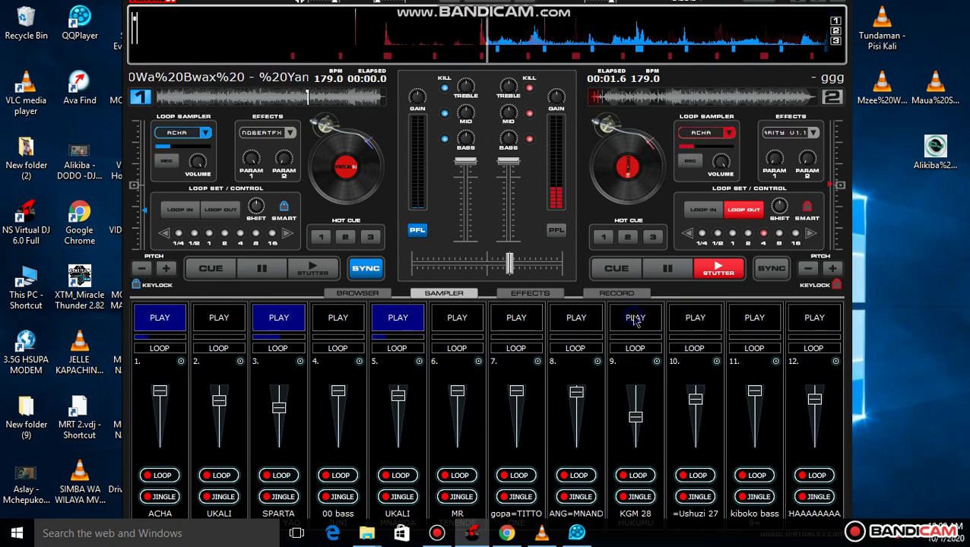
pyautogui.click(575, 319)
pyautogui.click(414, 322)
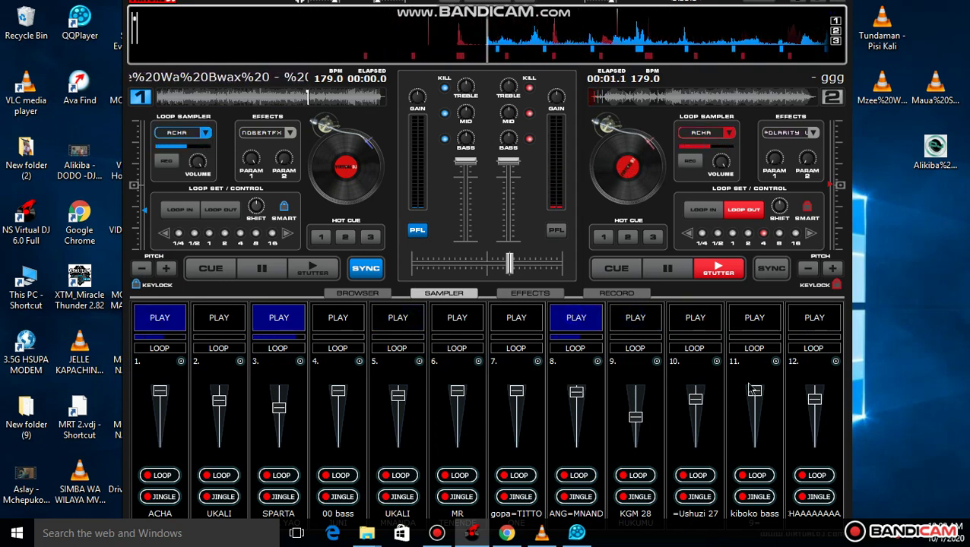
# Load the BEZZZZ NJIWA QUEEN sample from the BASS folder on drive E: into sampler slot 10
pyautogui.rightClick(776, 363)
pyautogui.rightClick(717, 362)
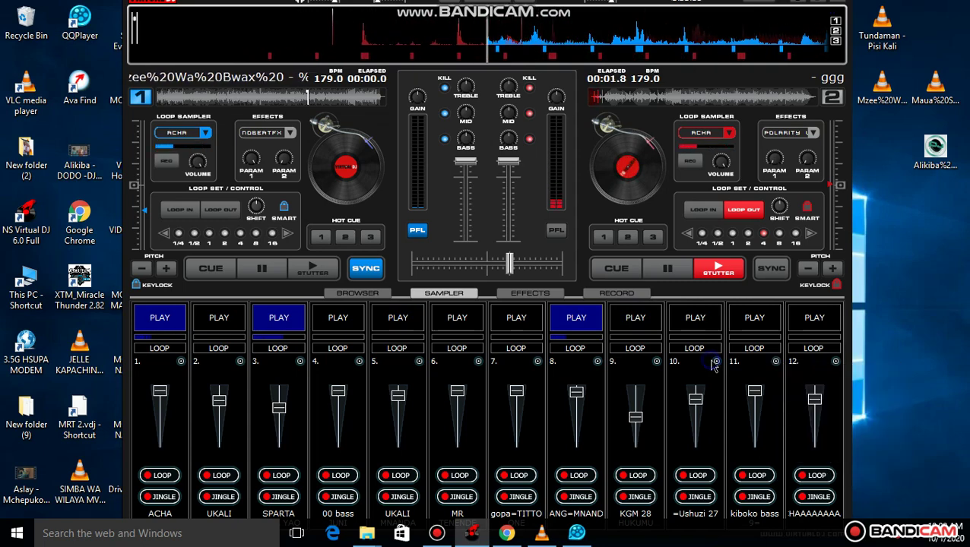
pyautogui.rightClick(717, 362)
pyautogui.click(732, 371)
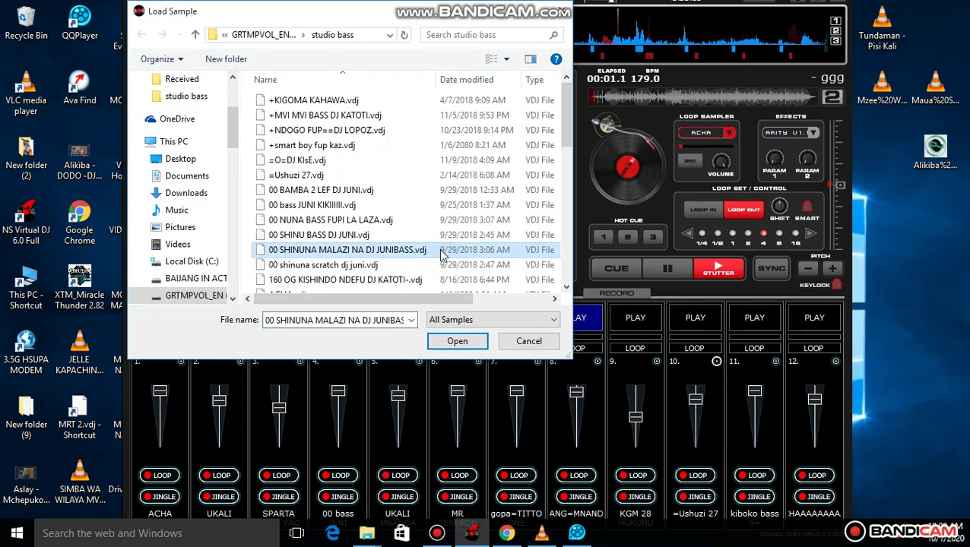
pyautogui.click(400, 236)
pyautogui.scroll(-4, 400, 238)
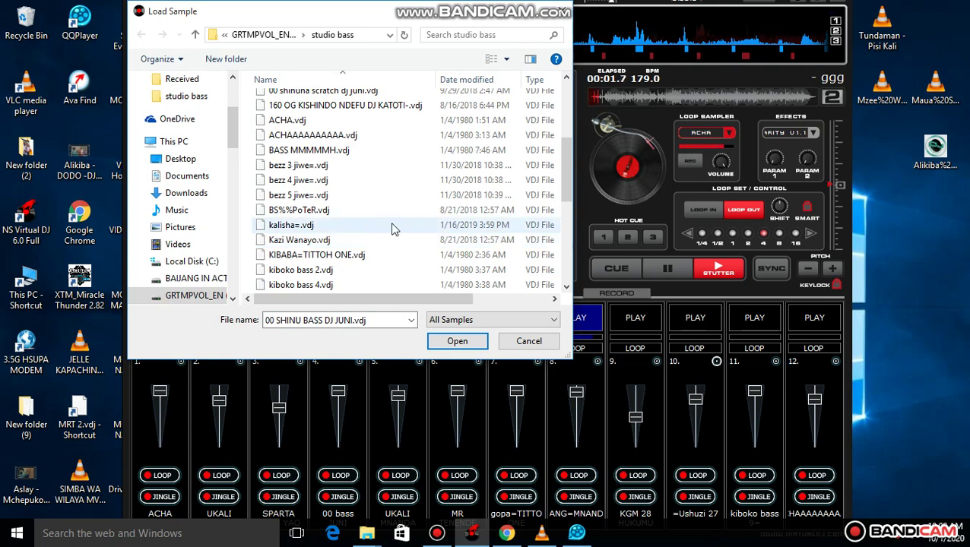
pyautogui.click(263, 34)
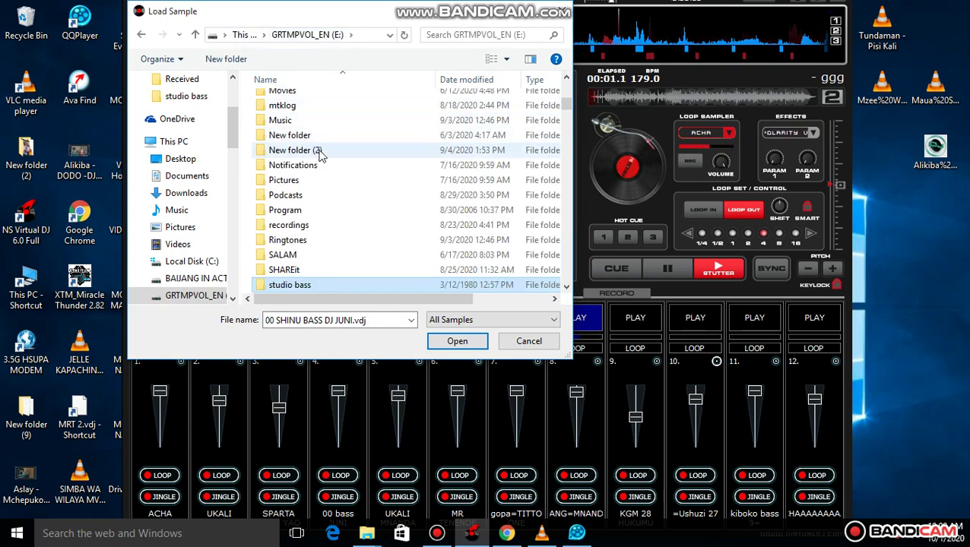
pyautogui.scroll(3, 320, 151)
pyautogui.scroll(5, 320, 156)
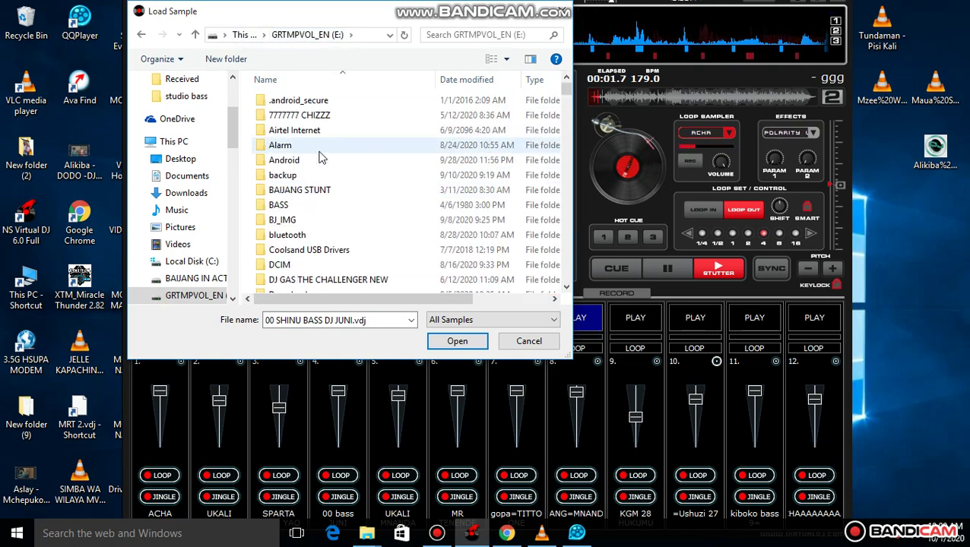
pyautogui.doubleClick(313, 205)
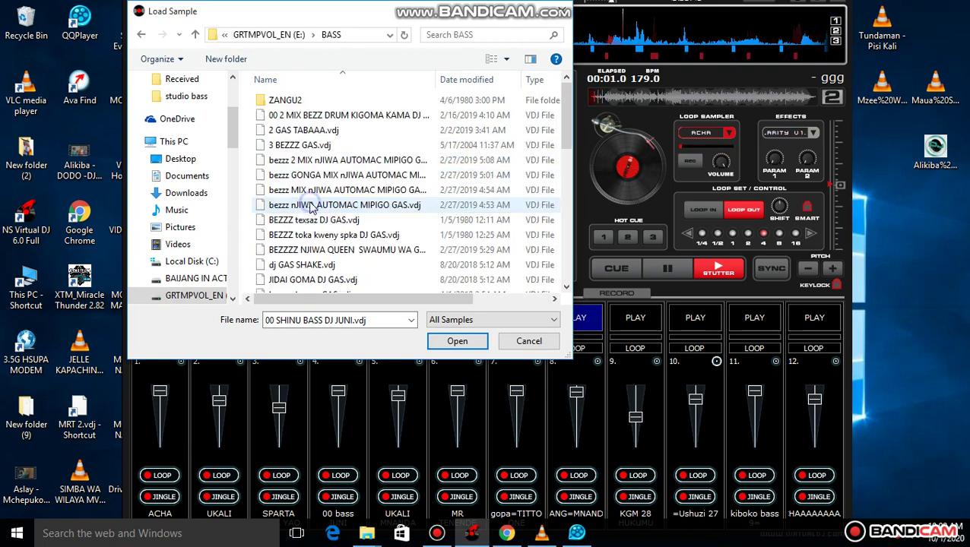
pyautogui.scroll(-3, 311, 208)
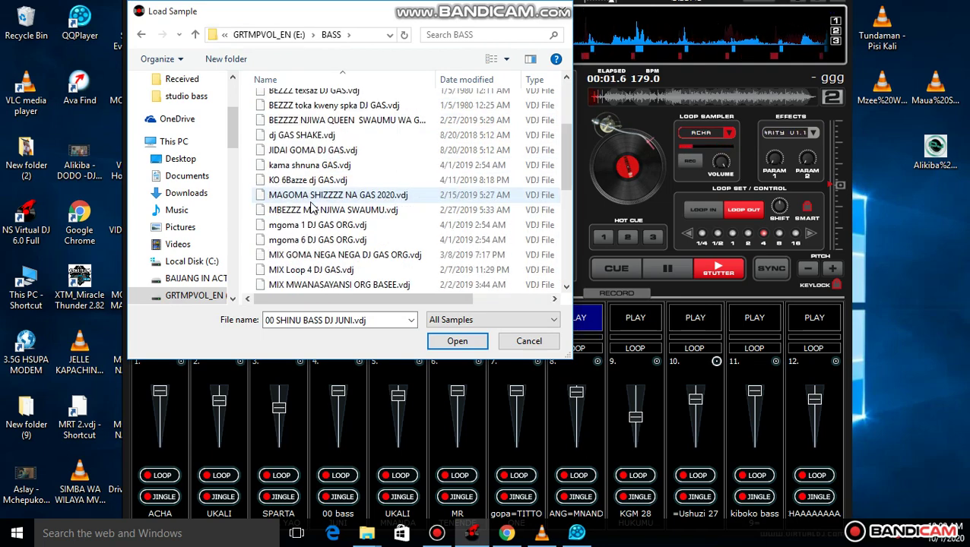
pyautogui.doubleClick(320, 120)
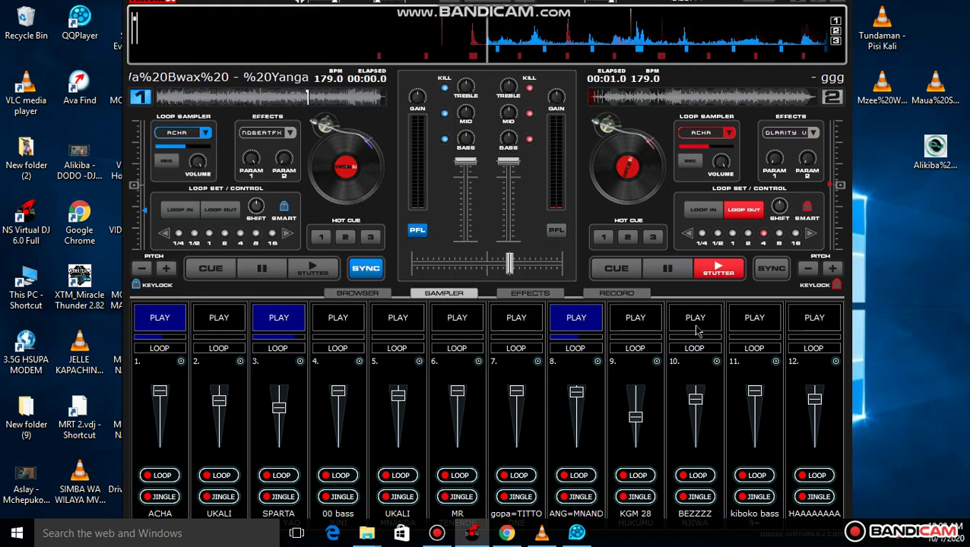
# Swap ACHA for the BEZZZZ sample in slot 10 at full volume, and add the HAAAAAAAA sample in slot 12
pyautogui.click(696, 328)
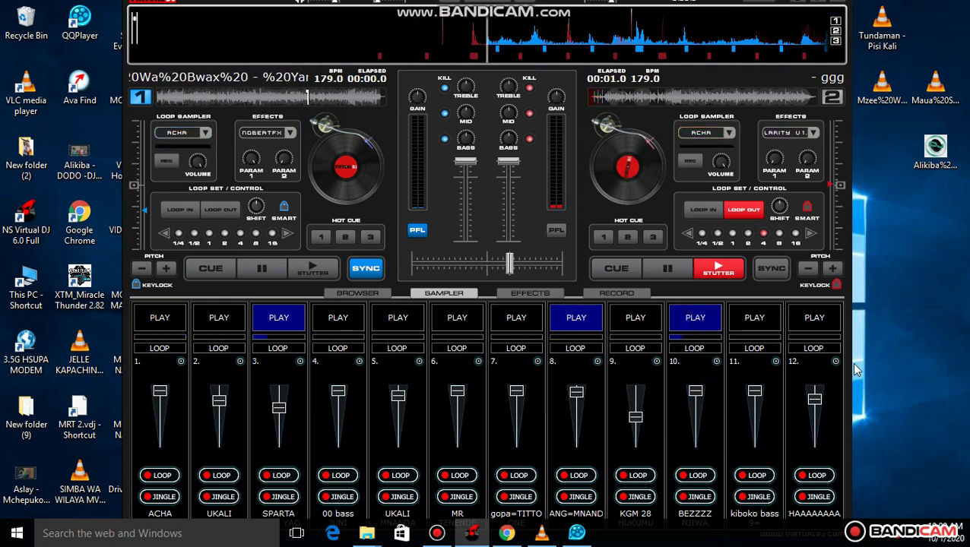
pyautogui.click(814, 320)
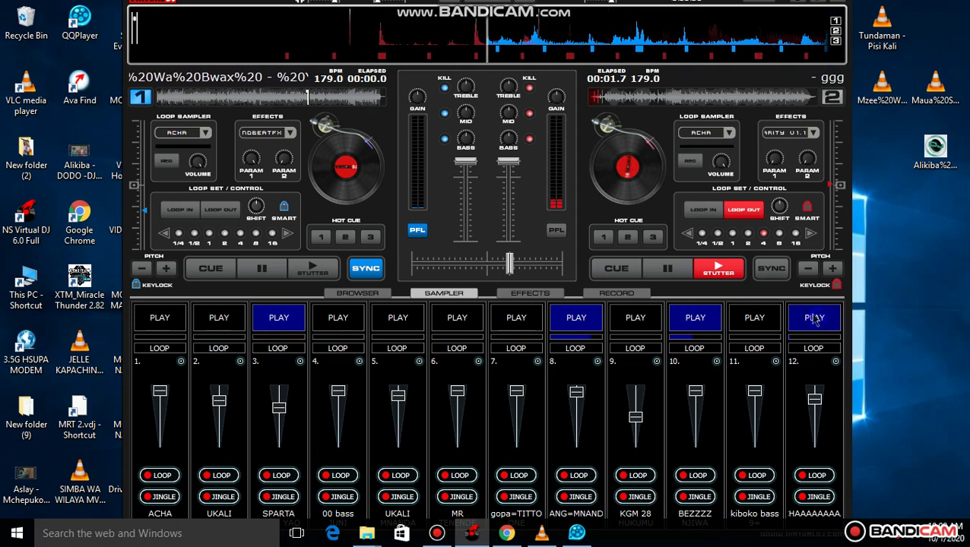
pyautogui.click(706, 319)
pyautogui.click(714, 324)
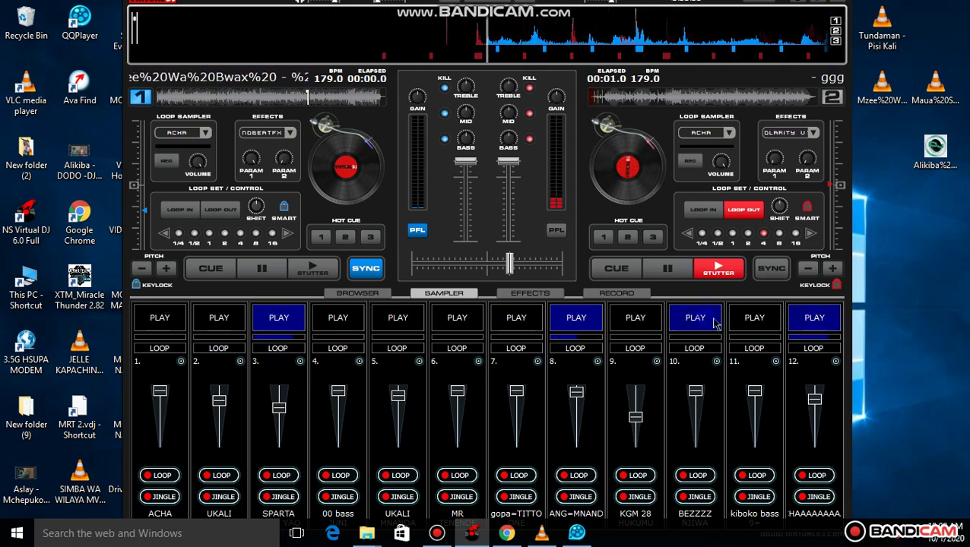
# Replace the slot 10 and 12 samples with gopa=TITTO and 00 bass, ending with those two stopped and BEZZZZ playing again
pyautogui.click(517, 320)
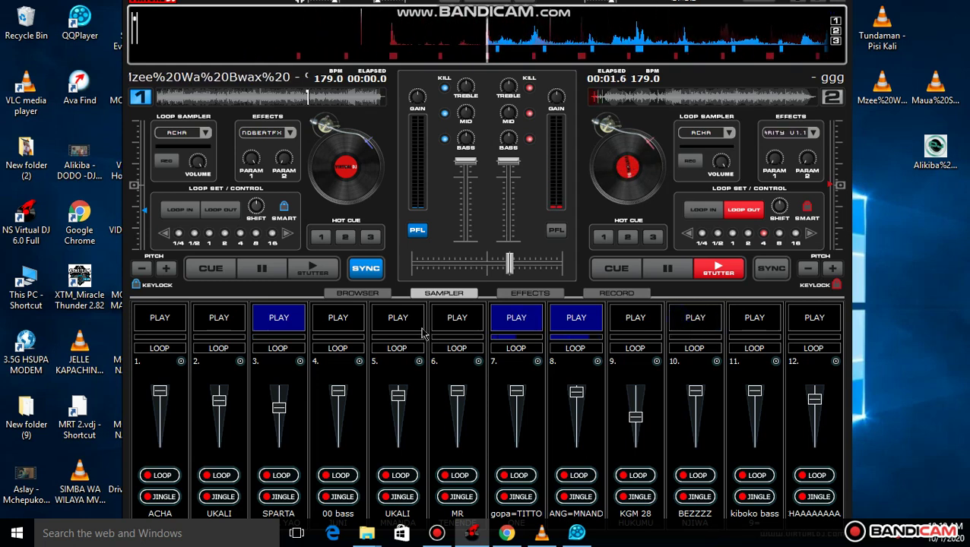
pyautogui.click(348, 319)
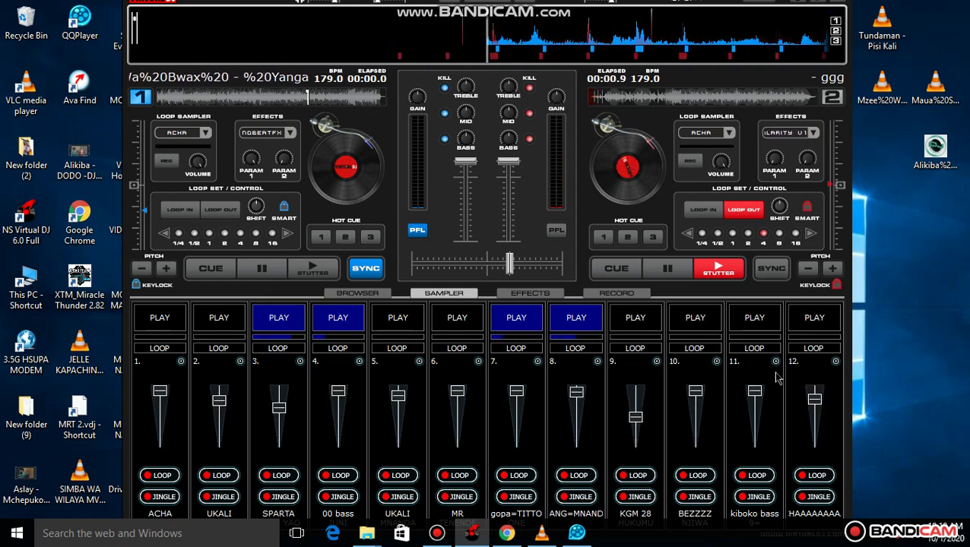
pyautogui.click(687, 323)
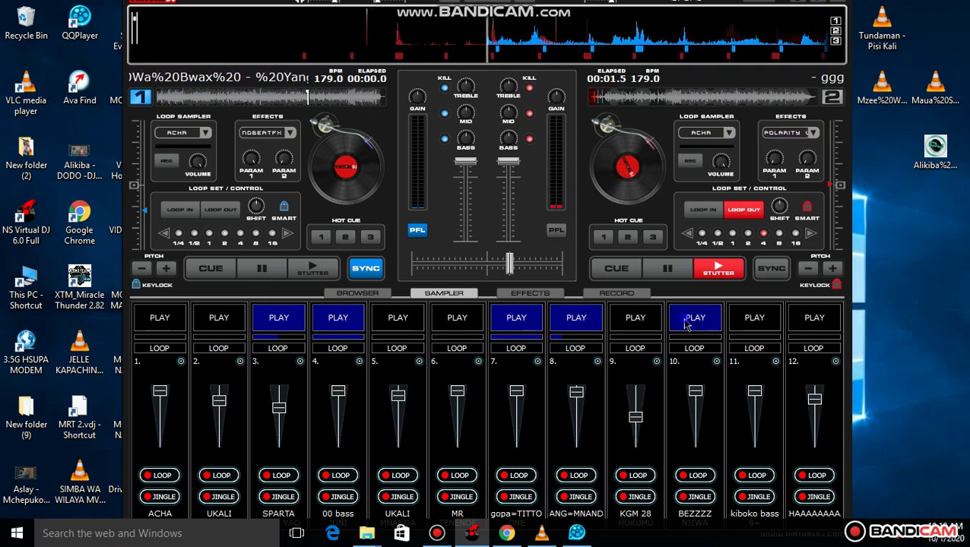
pyautogui.click(494, 322)
pyautogui.click(339, 320)
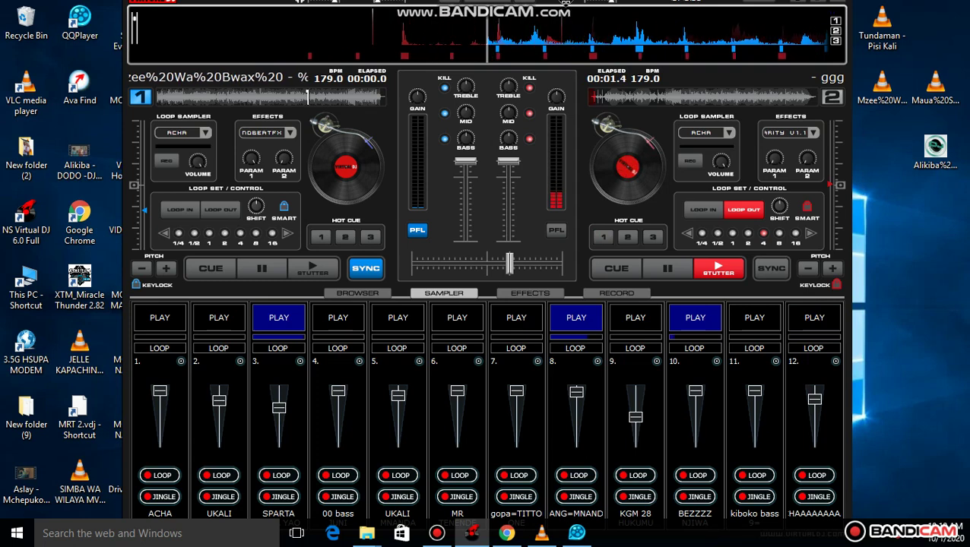
pyautogui.moveTo(568, 8)
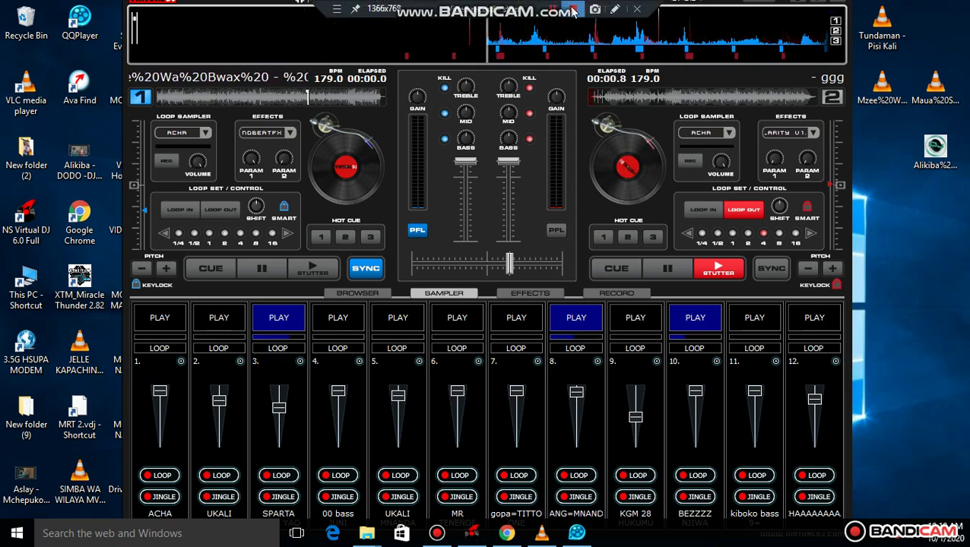